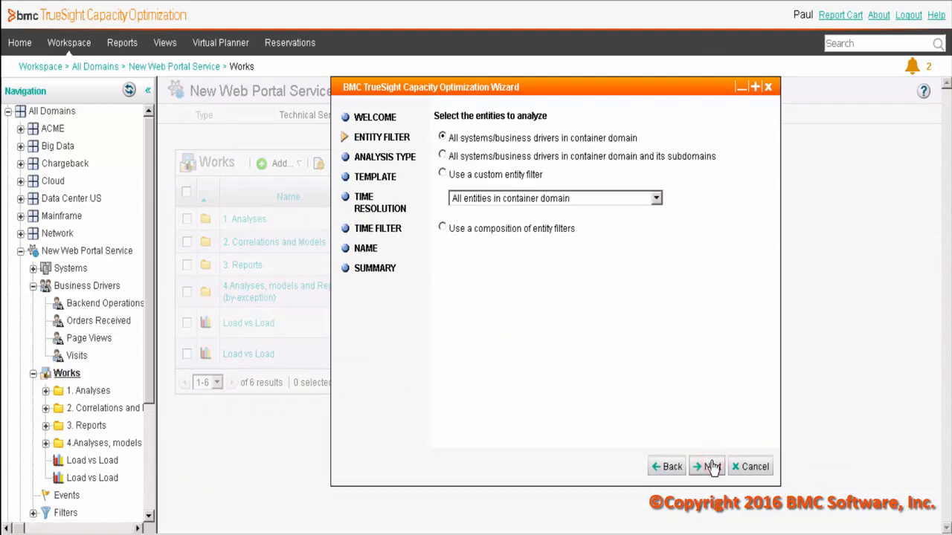
- Keep all systems/business drivers in the container domain as entities and choose the Load vs. Load analysis type
{"action": "left_click", "coordinate": [706, 468]}
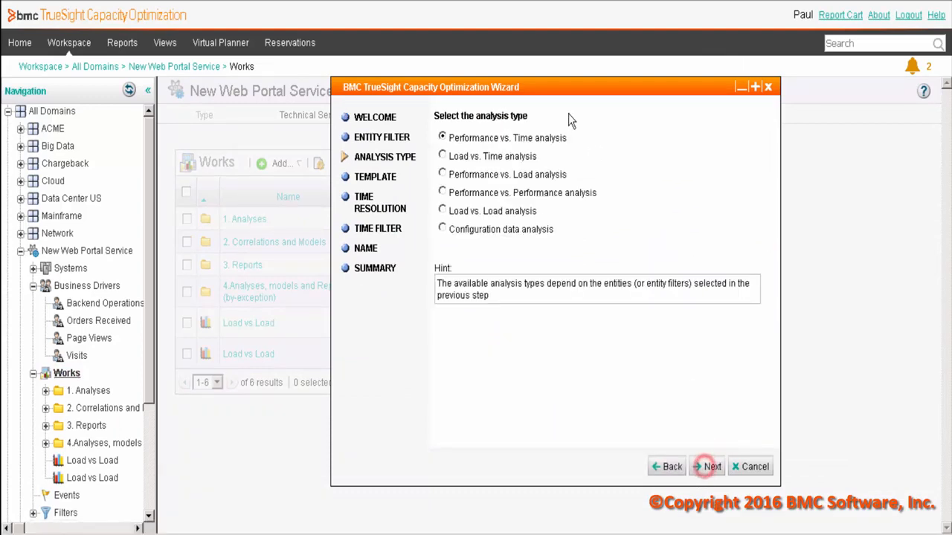
{"action": "left_click", "coordinate": [442, 212]}
{"action": "left_click", "coordinate": [713, 467]}
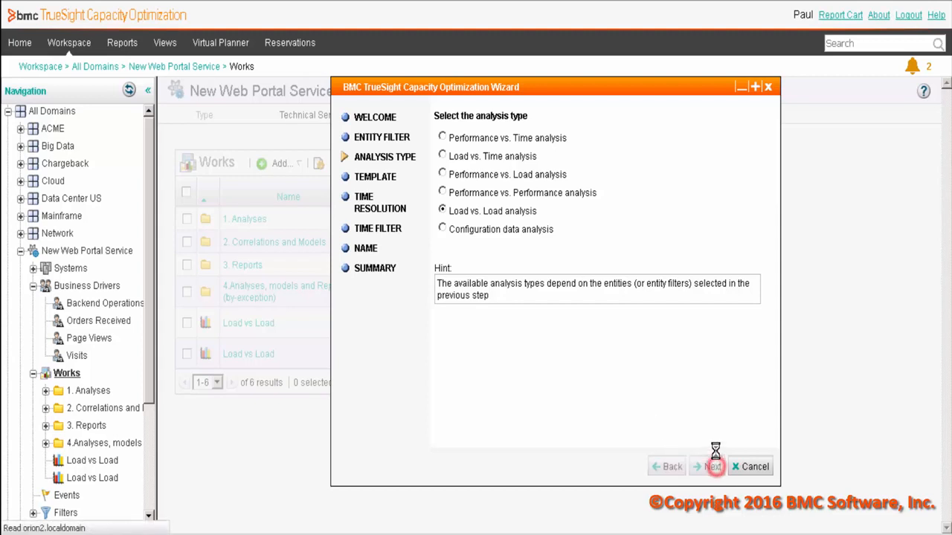
- Choose the Load vs Load template from the Business Driver template group for the analysis
{"action": "left_click", "coordinate": [508, 161]}
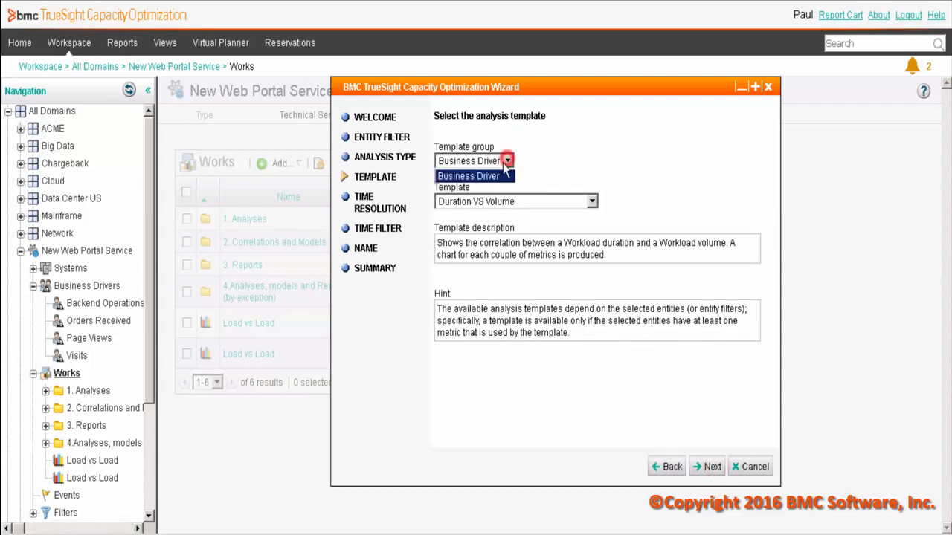
{"action": "left_click", "coordinate": [480, 178]}
{"action": "left_click", "coordinate": [575, 201]}
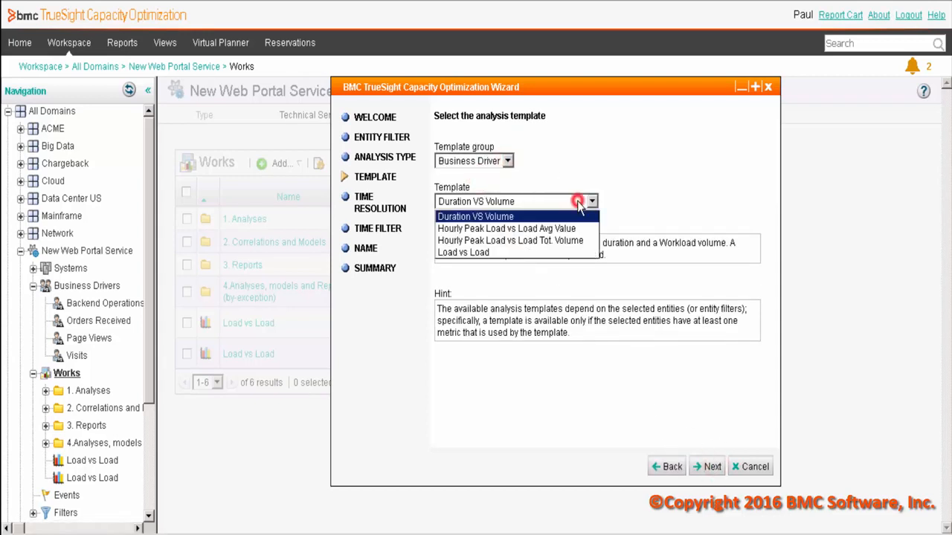
{"action": "left_click", "coordinate": [479, 252]}
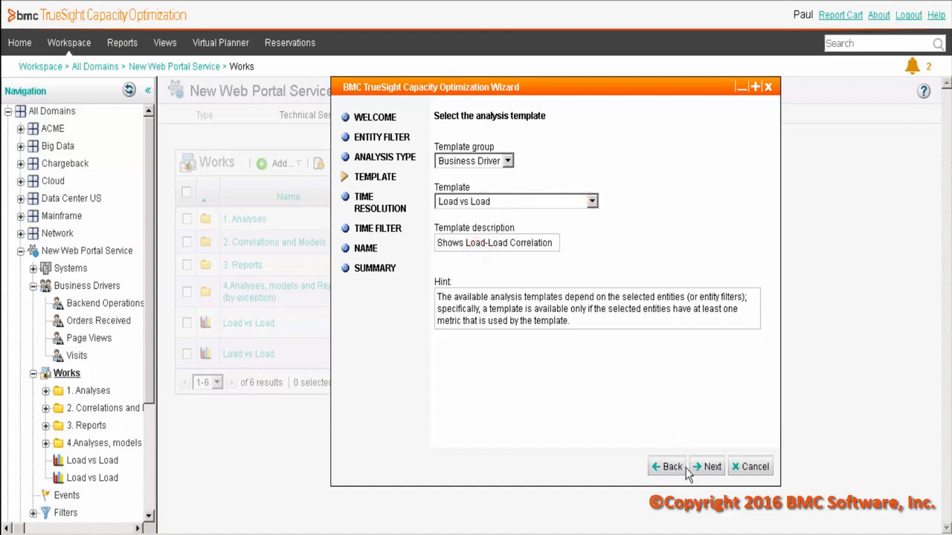
{"action": "left_click", "coordinate": [708, 469]}
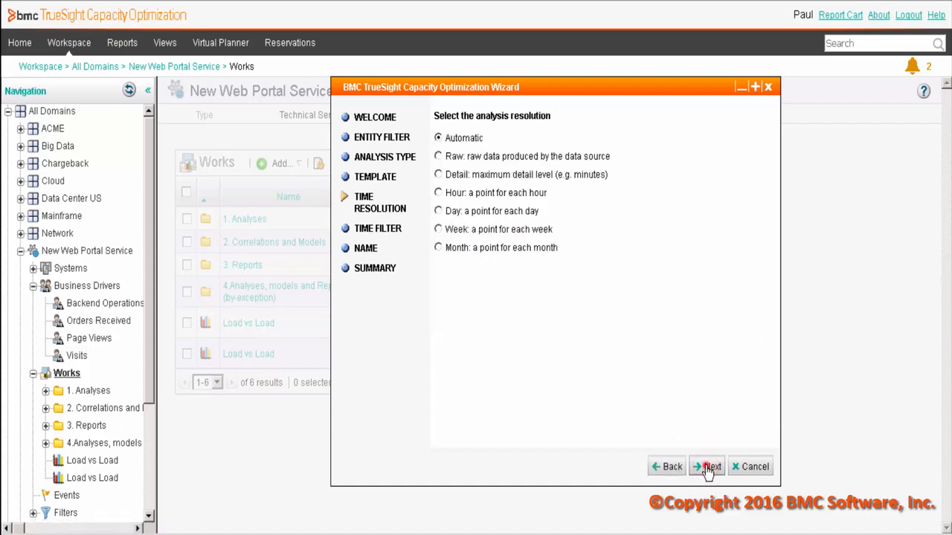
- Apply the existing time filter "04. Web portal May - NEW" with automatic resolution and create the analysis under its default name
{"action": "left_click", "coordinate": [708, 468]}
{"action": "left_click", "coordinate": [605, 165]}
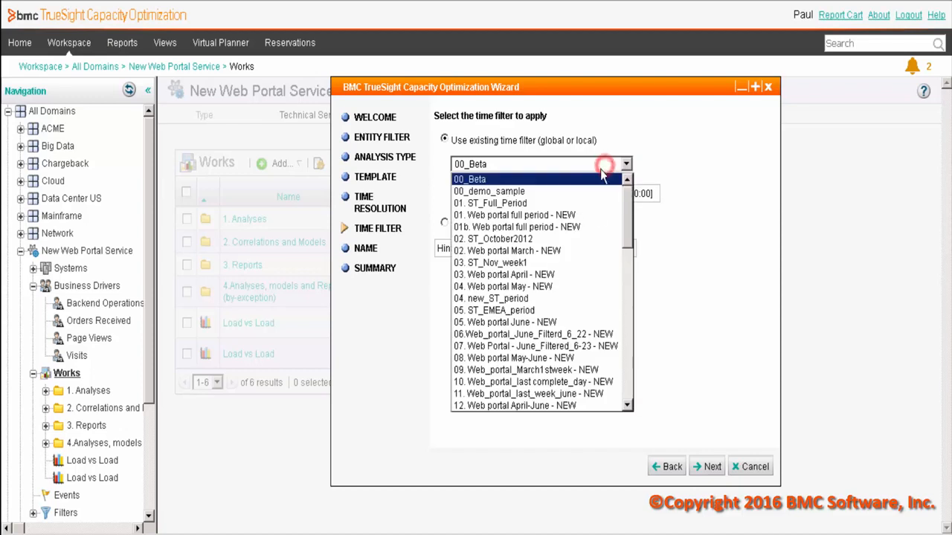
{"action": "left_click", "coordinate": [543, 293]}
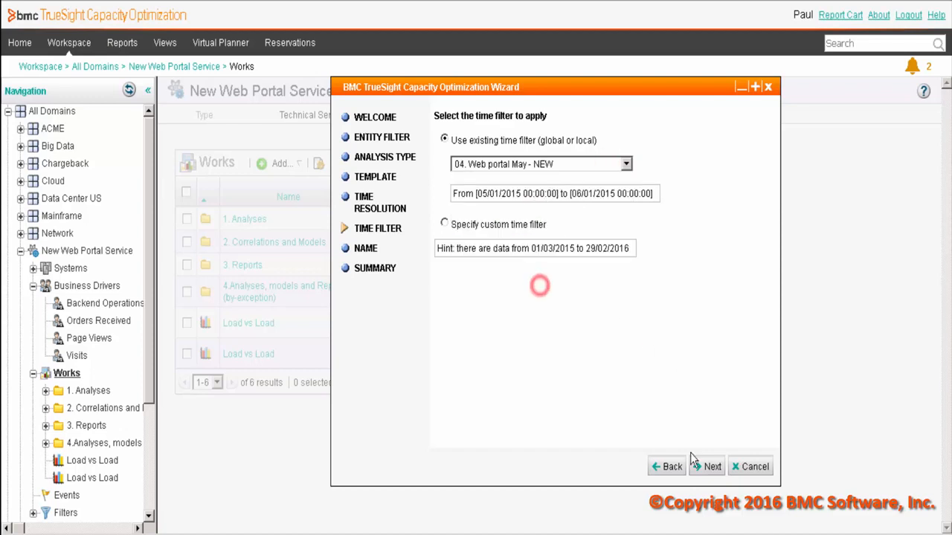
{"action": "left_click", "coordinate": [719, 467]}
{"action": "left_click", "coordinate": [707, 468]}
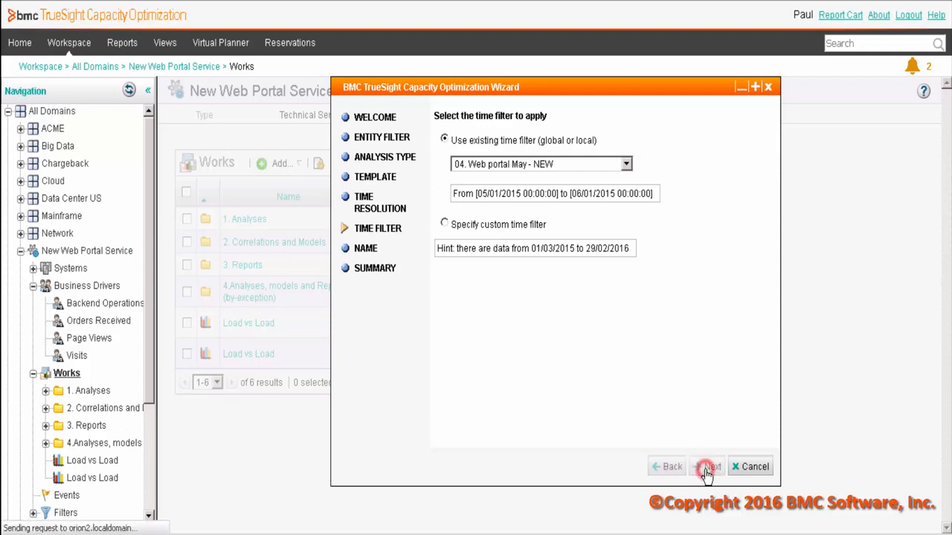
{"action": "left_click", "coordinate": [707, 468]}
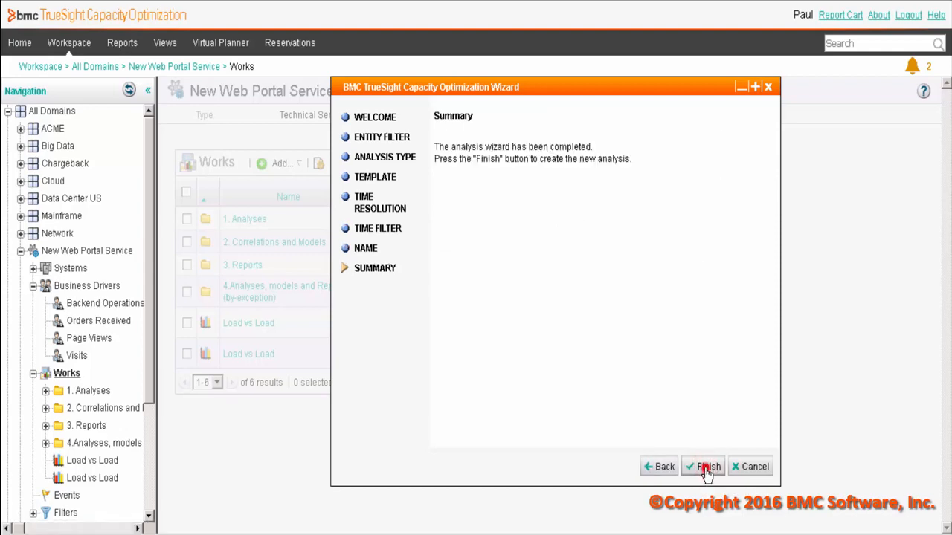
{"action": "left_click", "coordinate": [706, 469]}
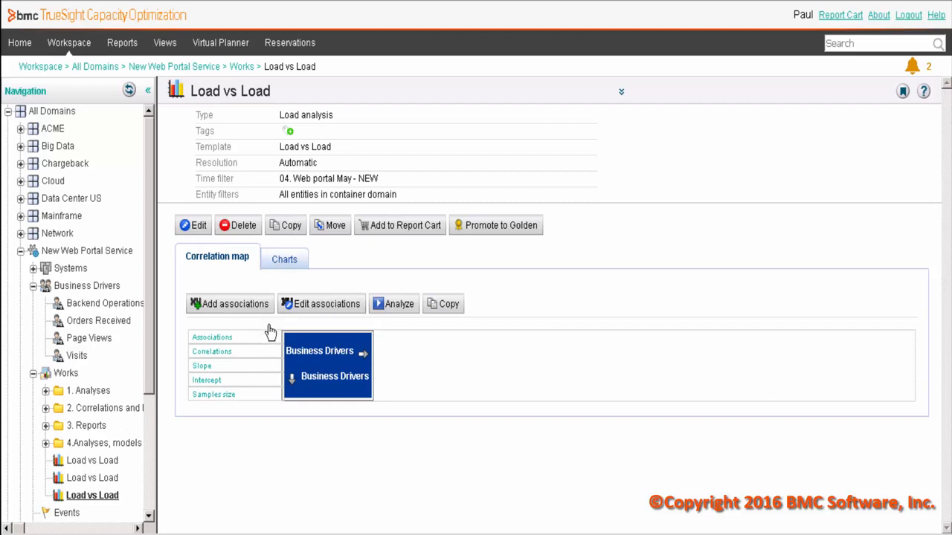
- Add an association with Backend Operations Total Events (GLOBAL) on both the X and Y axes
{"action": "left_click", "coordinate": [250, 305]}
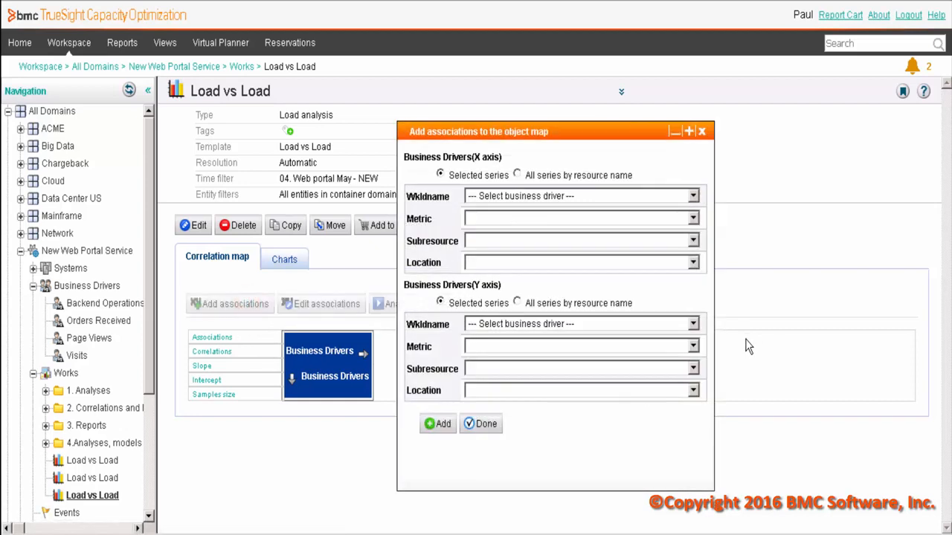
{"action": "left_click", "coordinate": [482, 197]}
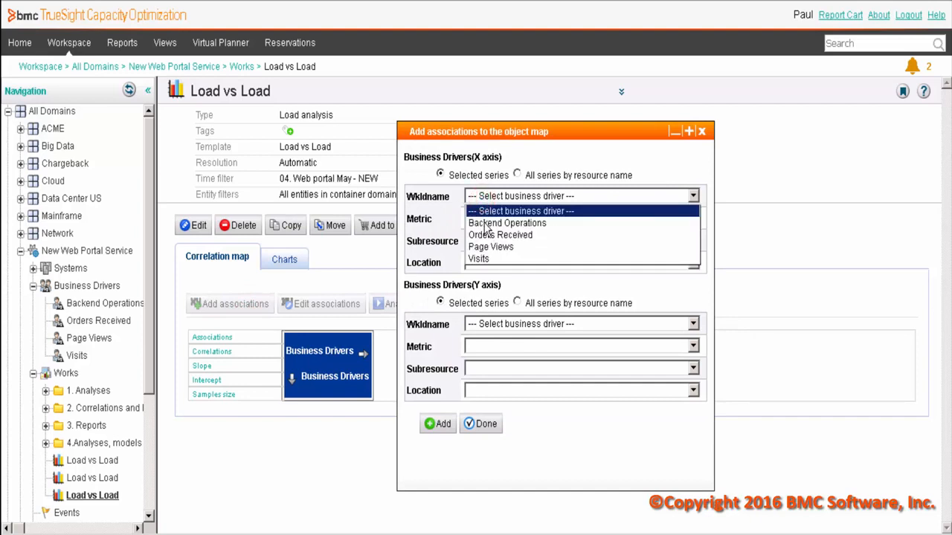
{"action": "left_click", "coordinate": [484, 221]}
{"action": "left_click", "coordinate": [487, 325]}
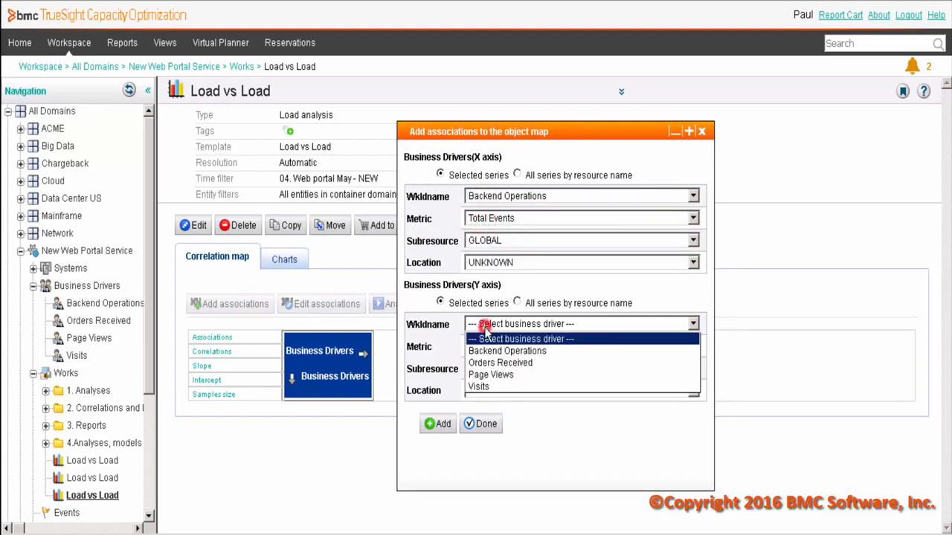
{"action": "left_click", "coordinate": [484, 352]}
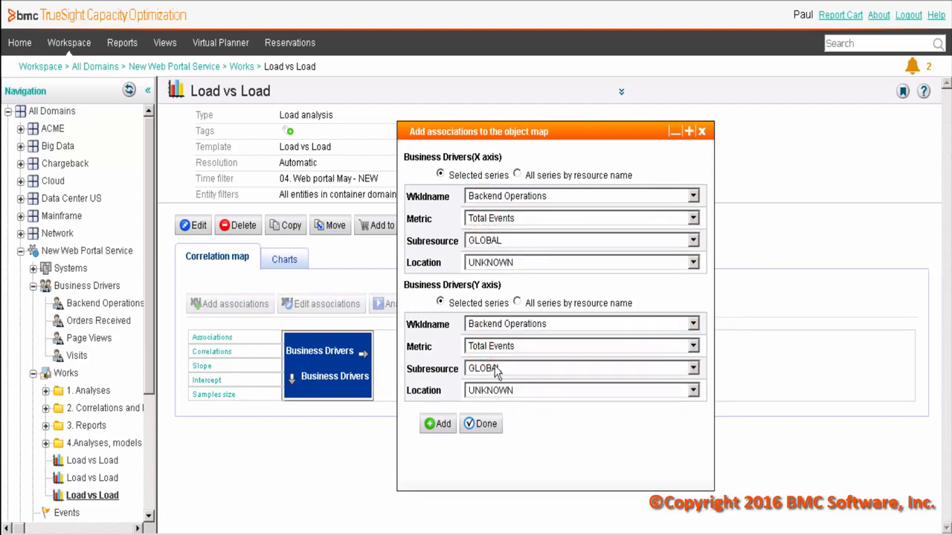
{"action": "left_click", "coordinate": [441, 426]}
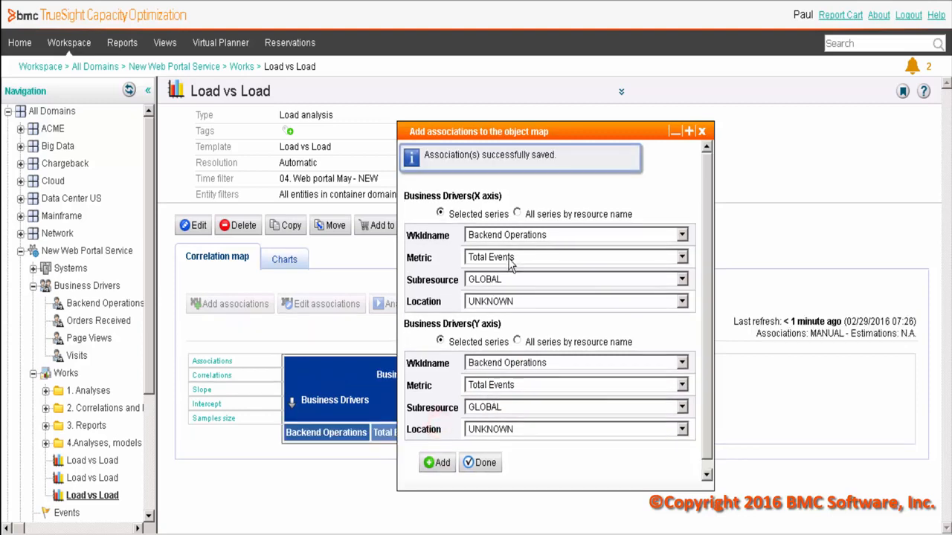
- Add associations between all Total Events series on the X axis and Orders Received on the Y axis
{"action": "left_click", "coordinate": [518, 213]}
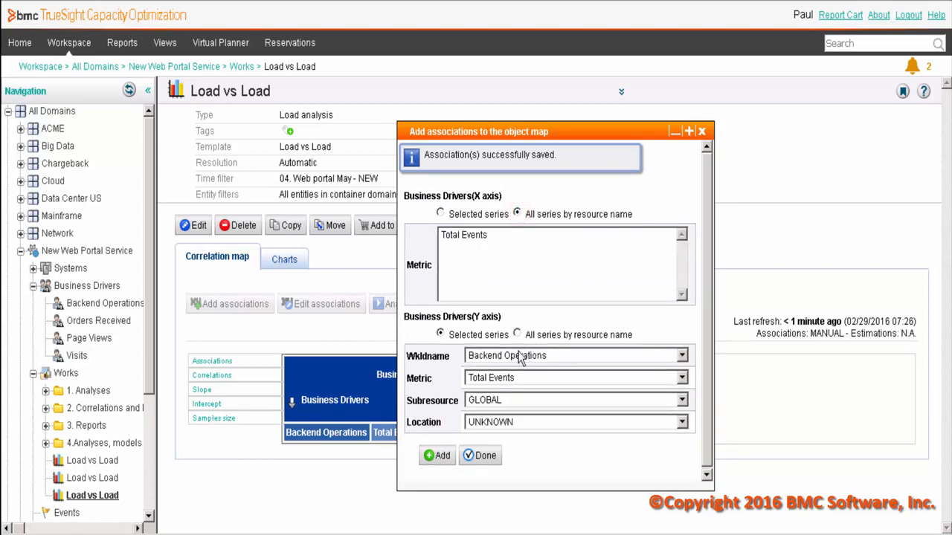
{"action": "left_click", "coordinate": [455, 237]}
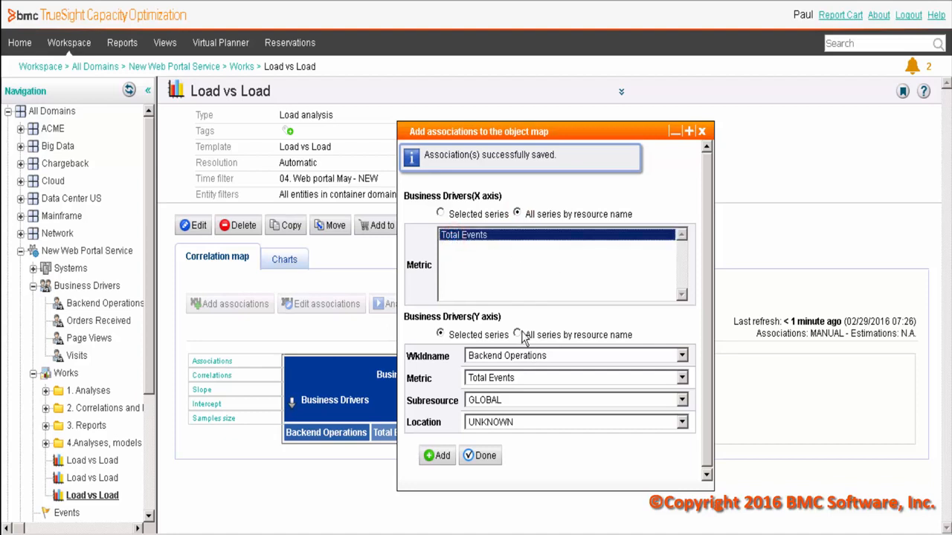
{"action": "left_click", "coordinate": [504, 359]}
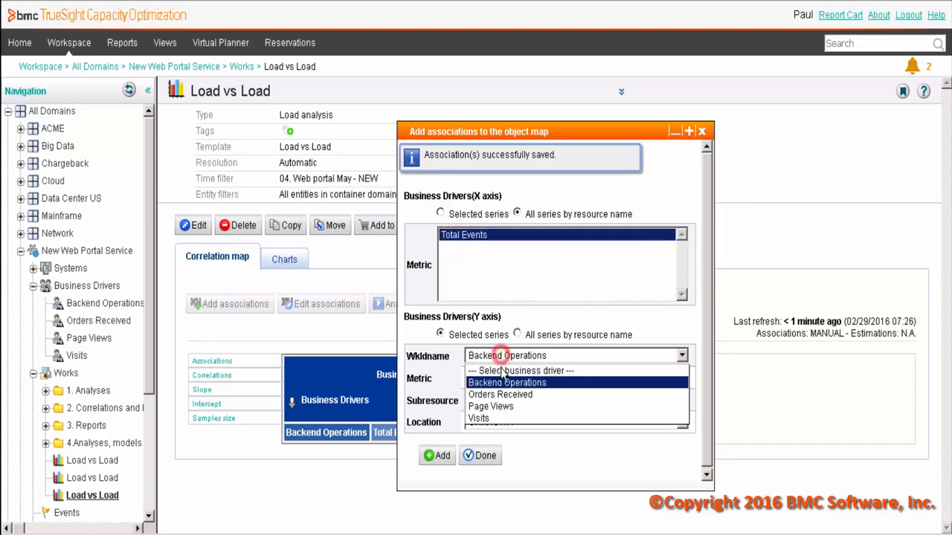
{"action": "left_click", "coordinate": [493, 395]}
{"action": "left_click", "coordinate": [440, 456]}
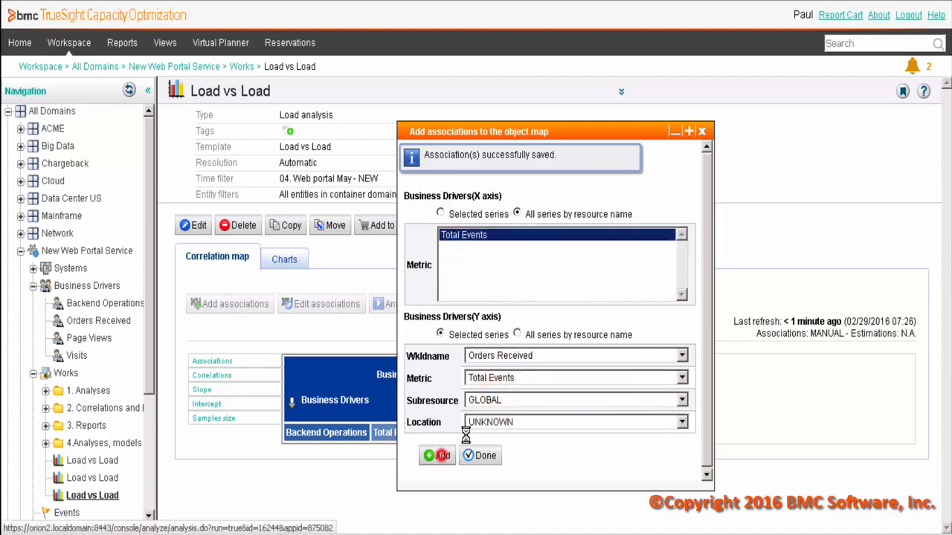
- Add associations of all Total Events series with Page Views and with Visits on the Y axis, and finish adding associations
{"action": "left_click", "coordinate": [486, 357]}
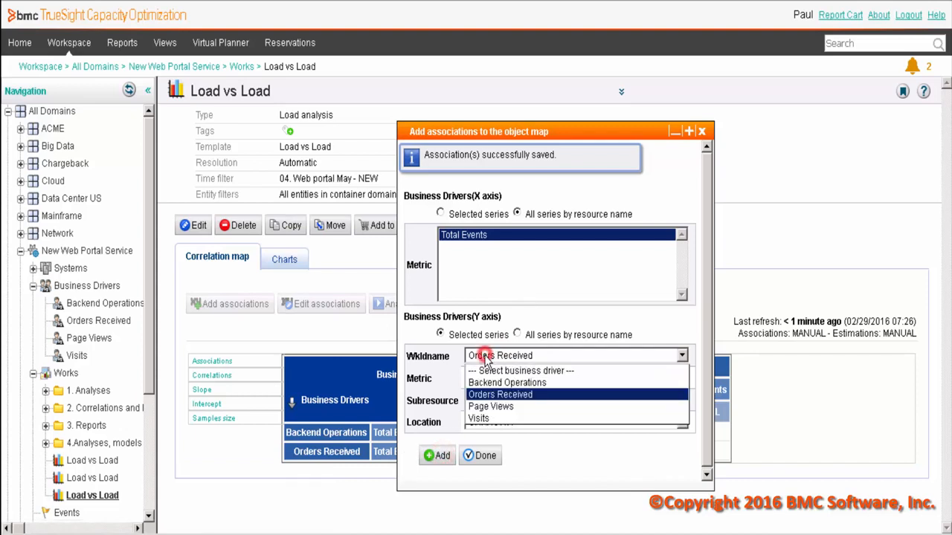
{"action": "left_click", "coordinate": [487, 406]}
{"action": "left_click", "coordinate": [444, 456]}
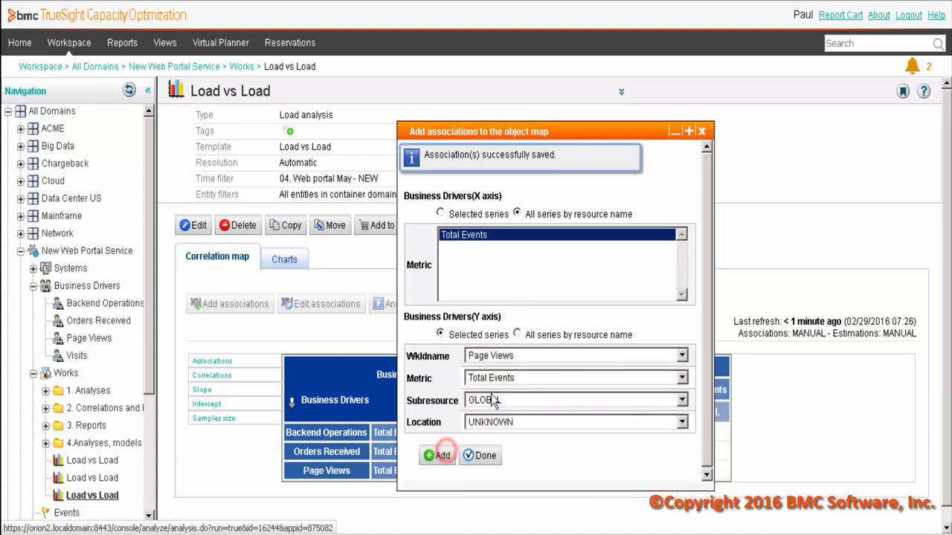
{"action": "left_click", "coordinate": [493, 356]}
{"action": "left_click", "coordinate": [487, 418]}
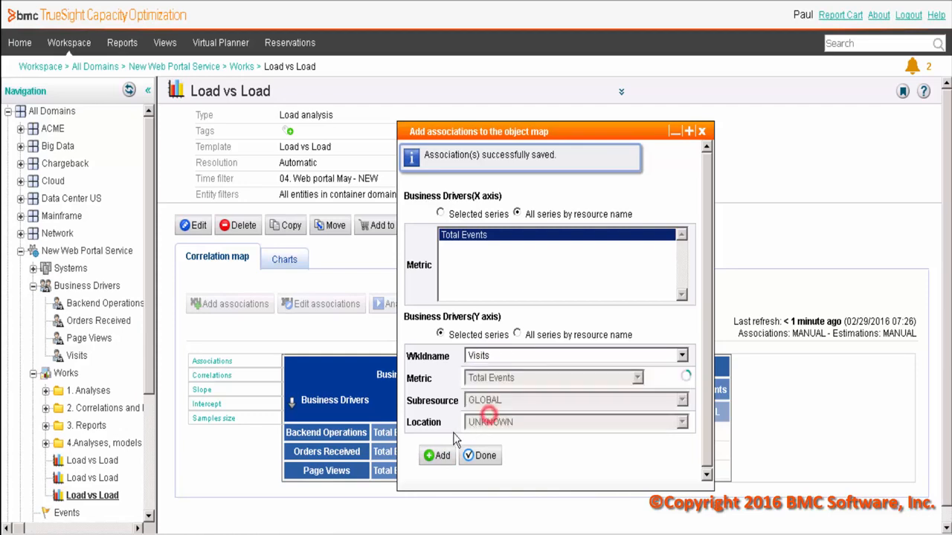
{"action": "left_click", "coordinate": [438, 456]}
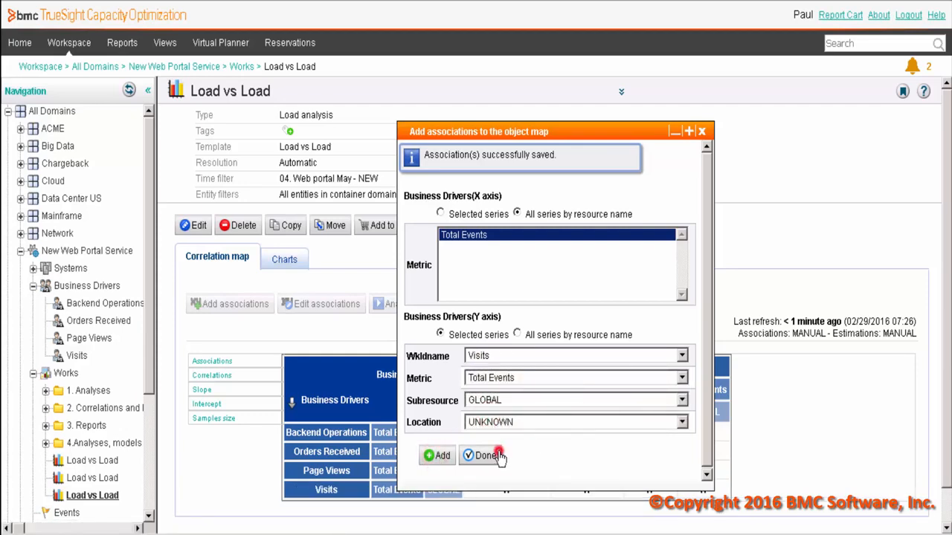
{"action": "left_click", "coordinate": [493, 455]}
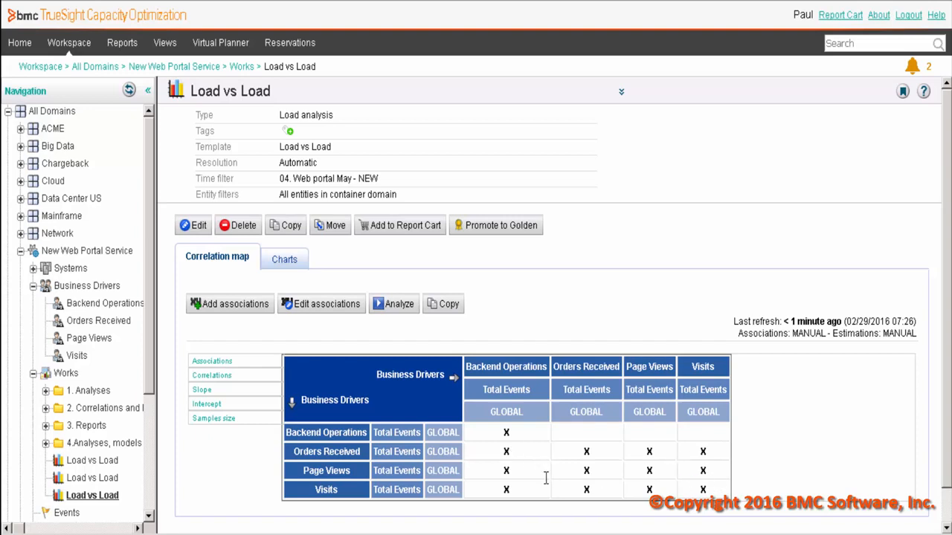
- Associate Backend Operations with Orders Received, Page Views and Visits, remove every driver's association with itself, and save the correlation map
{"action": "left_click", "coordinate": [324, 305]}
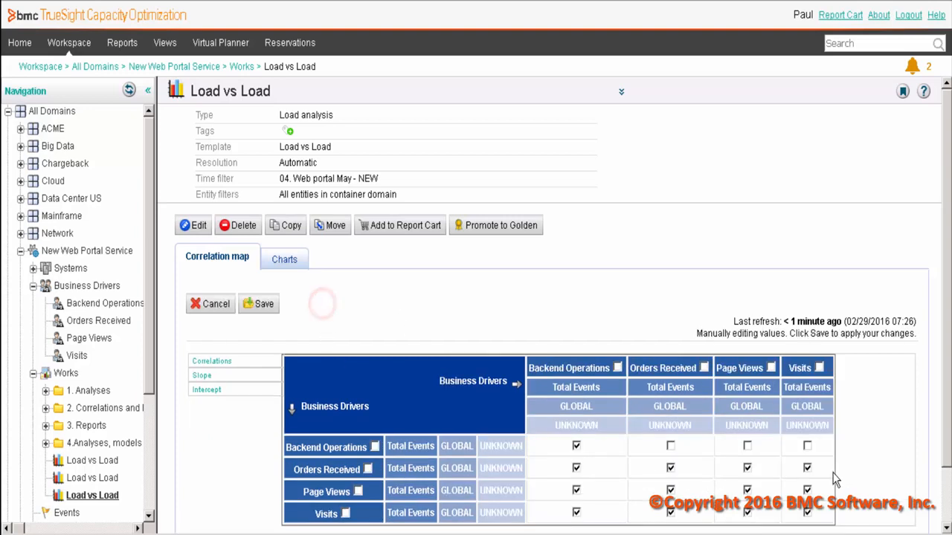
{"action": "left_click", "coordinate": [670, 445]}
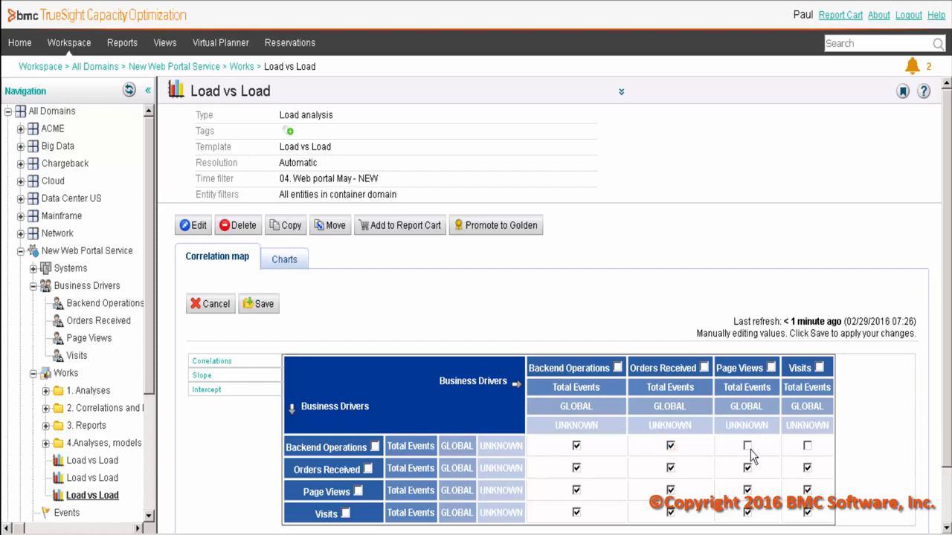
{"action": "left_click", "coordinate": [747, 446]}
{"action": "left_click", "coordinate": [807, 446]}
{"action": "left_click", "coordinate": [577, 446]}
{"action": "left_click", "coordinate": [670, 469]}
{"action": "left_click", "coordinate": [748, 491]}
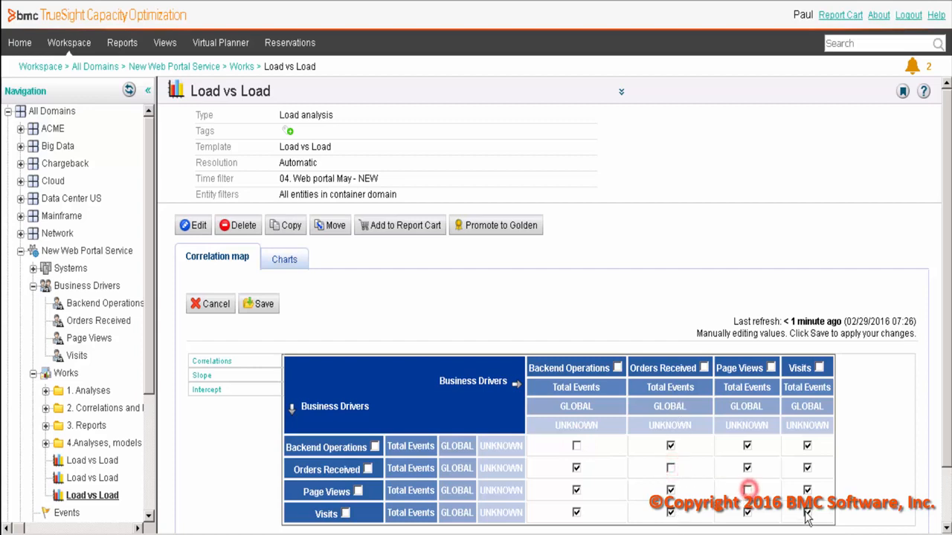
{"action": "left_click", "coordinate": [808, 515]}
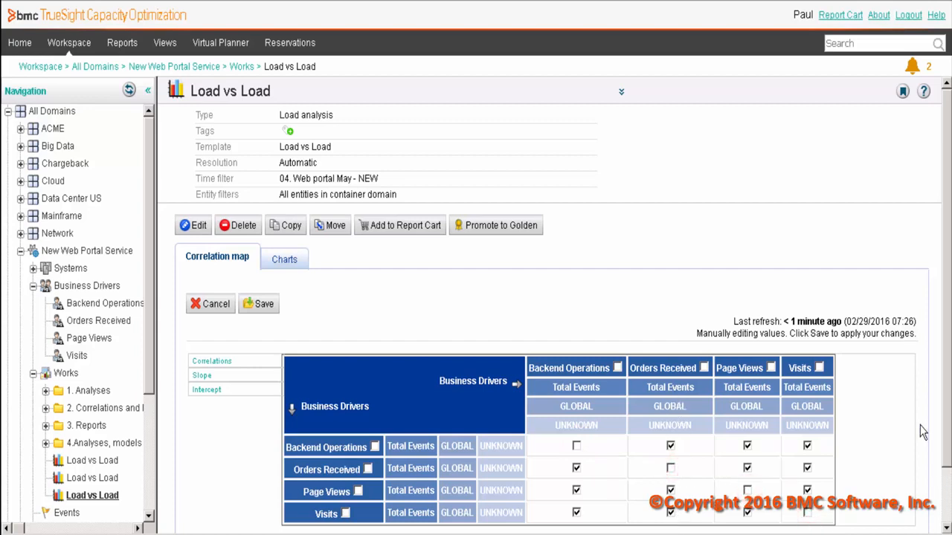
{"action": "left_click", "coordinate": [264, 306]}
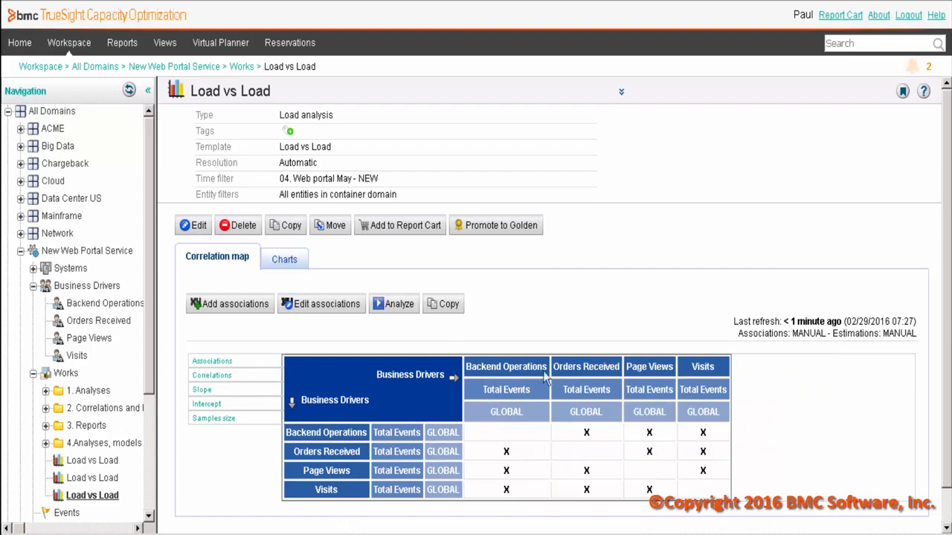
- Analyze the correlation map's associations and display the analysis charts
{"action": "left_click", "coordinate": [400, 304]}
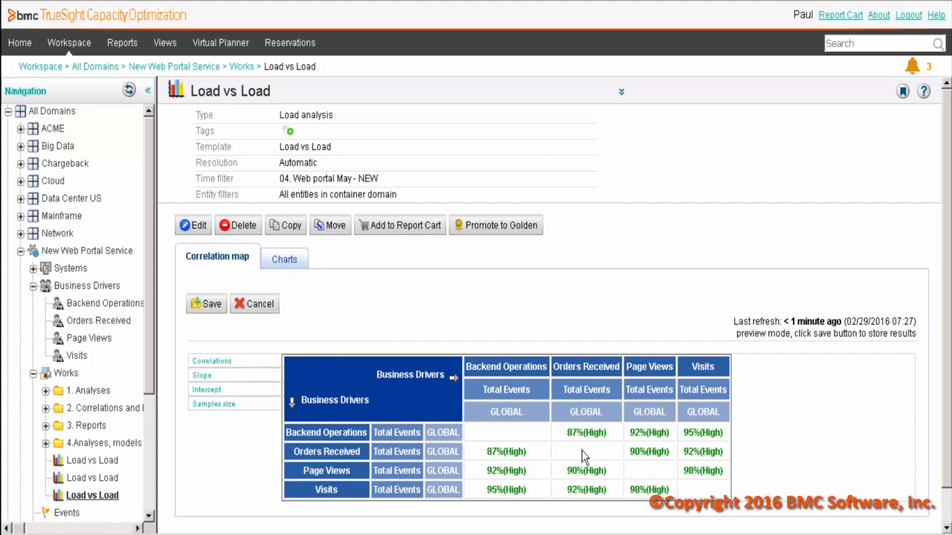
{"action": "left_click", "coordinate": [290, 259]}
{"action": "left_click", "coordinate": [287, 258]}
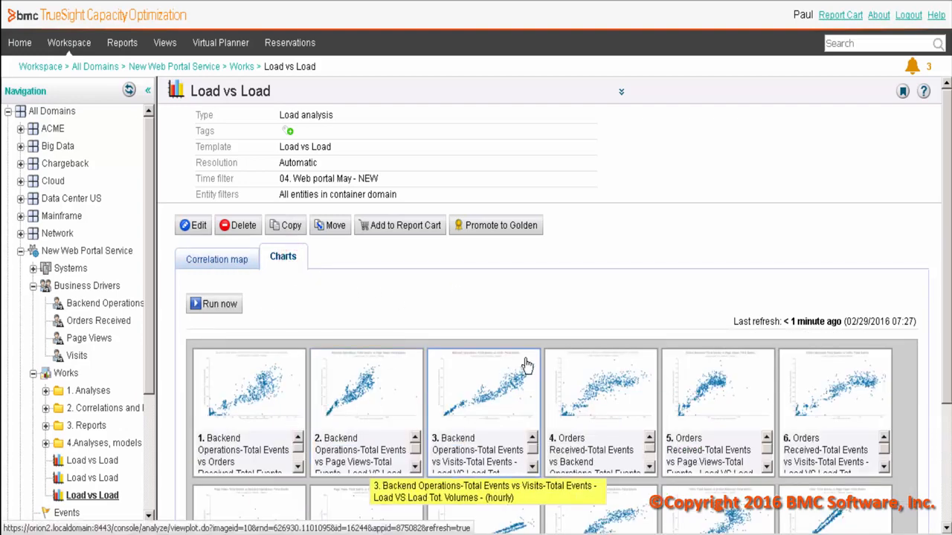
- Open the Page Views-Total Events vs Visits-Total Events chart and examine its scatter plot
{"action": "scroll", "coordinate": [524, 364], "scroll_direction": "down", "scroll_amount": 2}
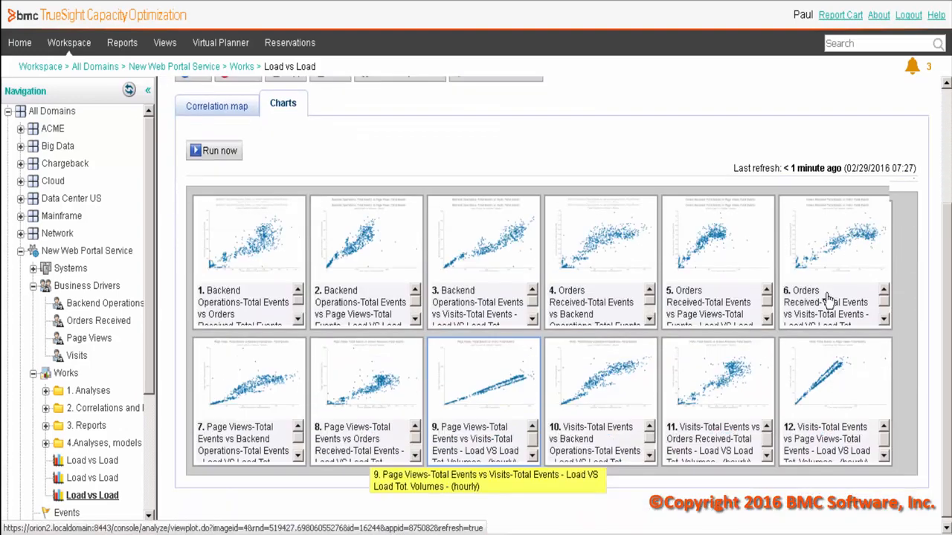
{"action": "left_click", "coordinate": [465, 388]}
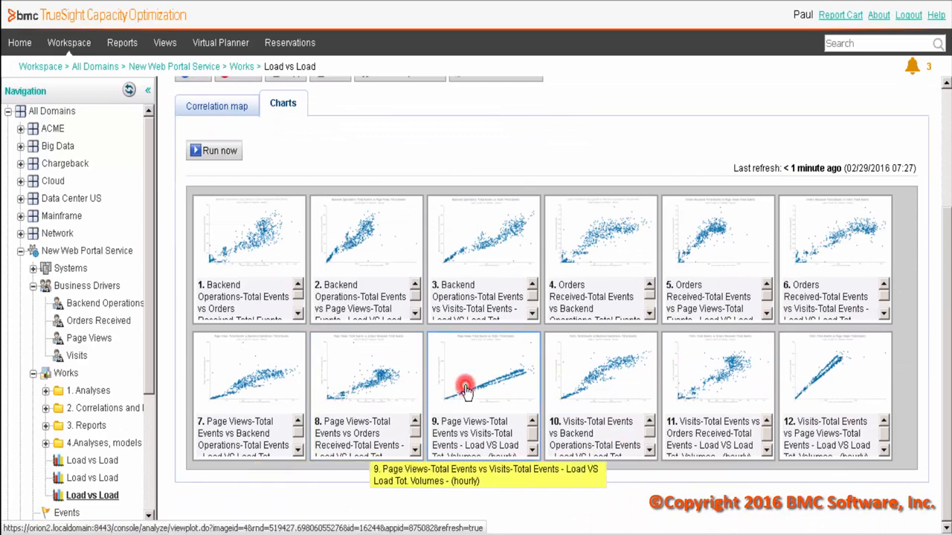
{"action": "scroll", "coordinate": [450, 398], "scroll_direction": "down", "scroll_amount": 2}
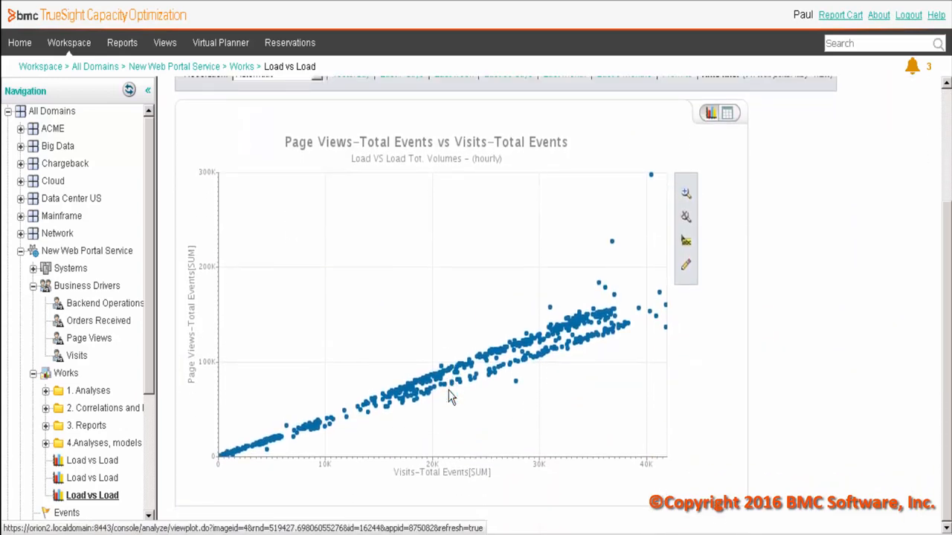
- Return to the result summary, edit the Load vs Load analysis to use a non-robust linear regression trendline, and save it
{"action": "scroll", "coordinate": [449, 396], "scroll_direction": "up", "scroll_amount": 2}
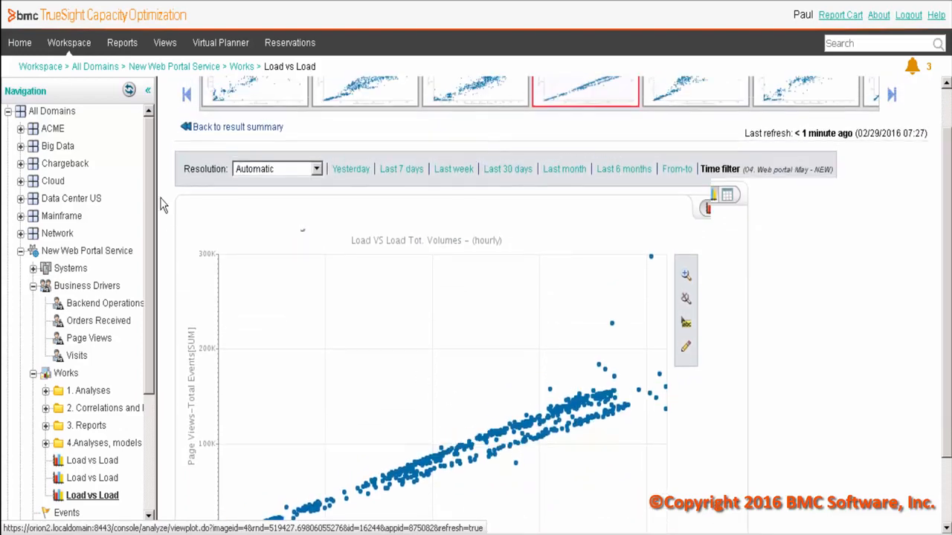
{"action": "left_click", "coordinate": [235, 177]}
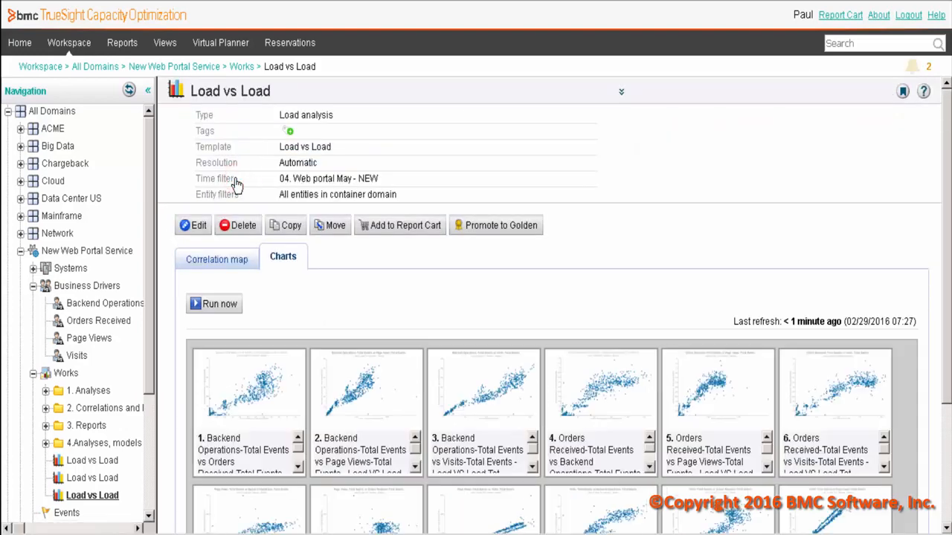
{"action": "left_click", "coordinate": [197, 228]}
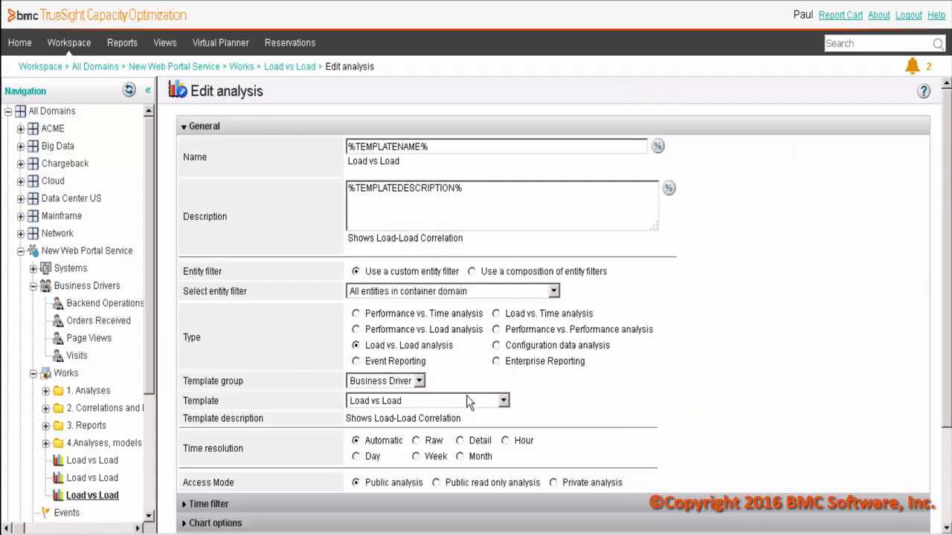
{"action": "scroll", "coordinate": [480, 383], "scroll_direction": "down", "scroll_amount": 3}
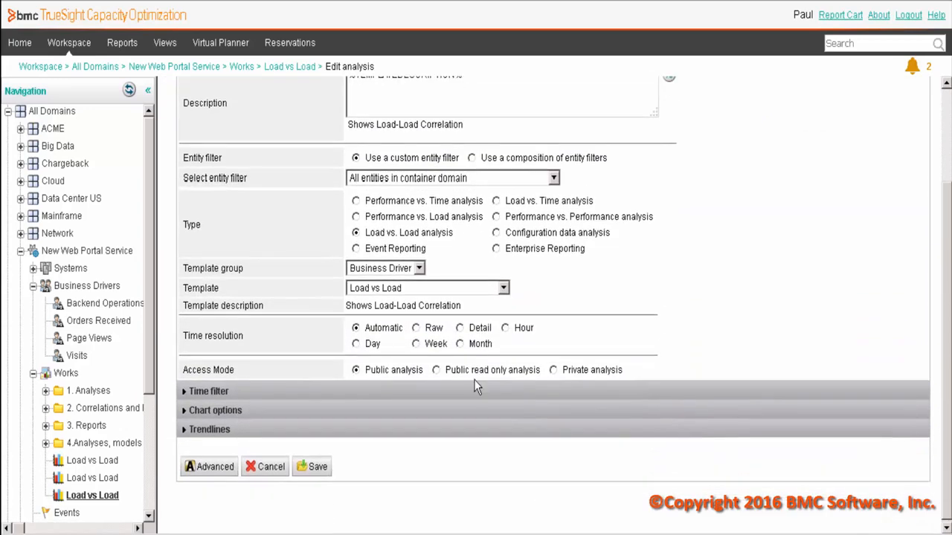
{"action": "left_click", "coordinate": [214, 431]}
{"action": "scroll", "coordinate": [463, 430], "scroll_direction": "down", "scroll_amount": 3}
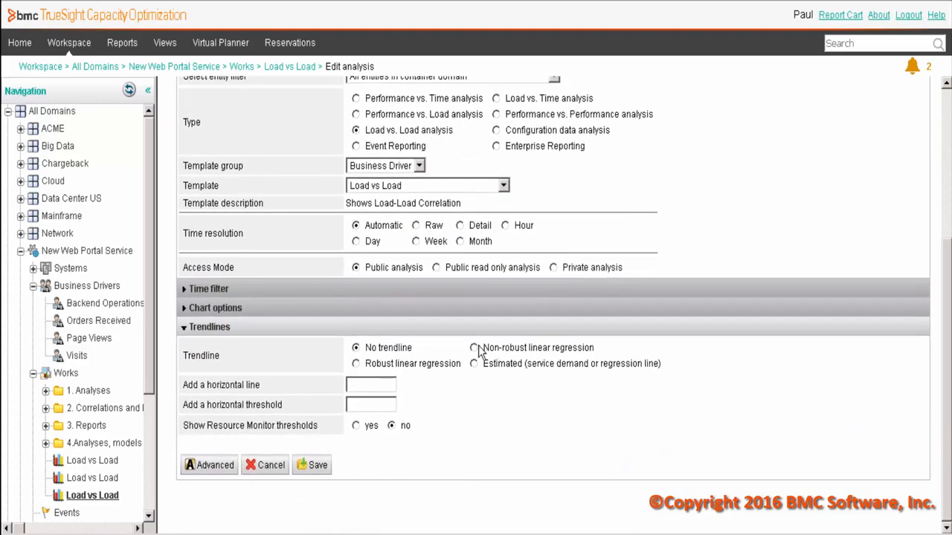
{"action": "left_click", "coordinate": [474, 348]}
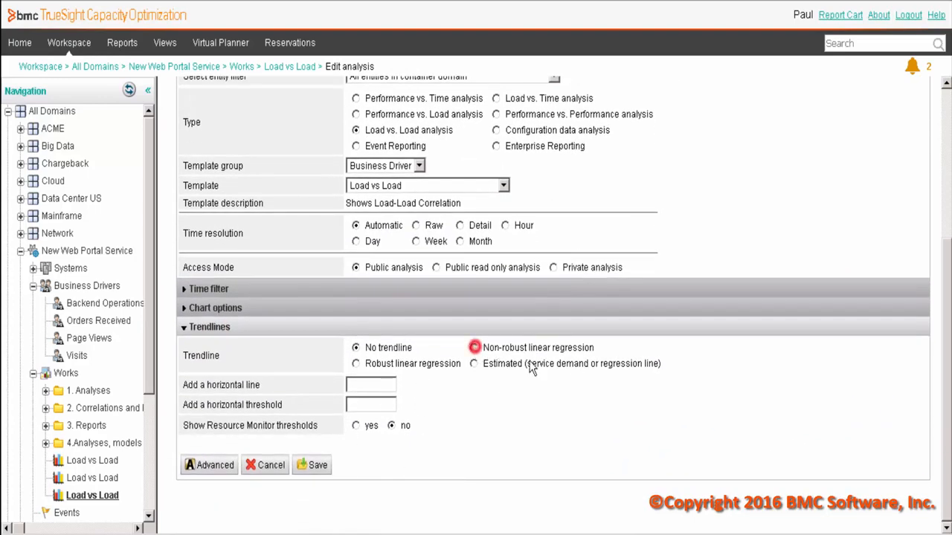
{"action": "left_click", "coordinate": [316, 466]}
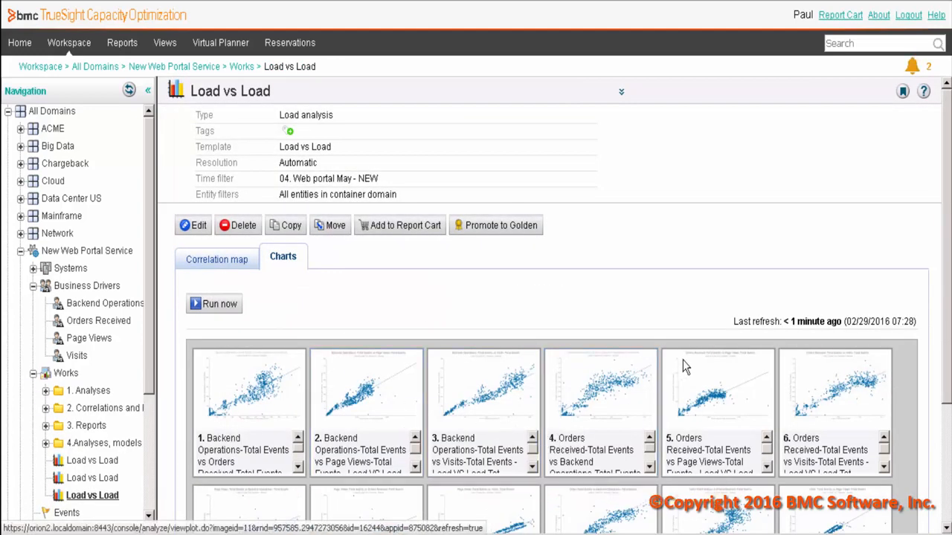
- Open the Orders Received-Total Events vs Backend Operations-Total Events chart and examine its linear trendline
{"action": "left_click", "coordinate": [601, 390]}
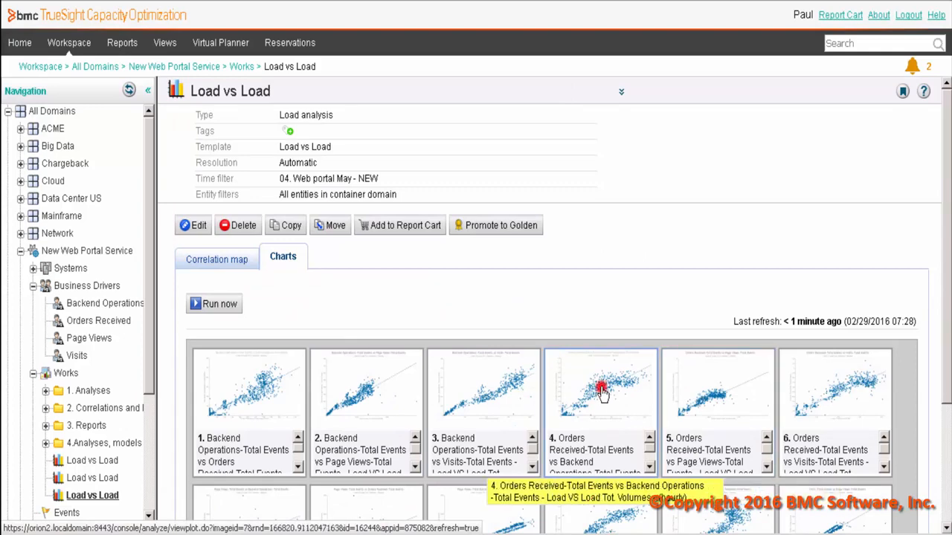
{"action": "scroll", "coordinate": [192, 379], "scroll_direction": "down", "scroll_amount": 1}
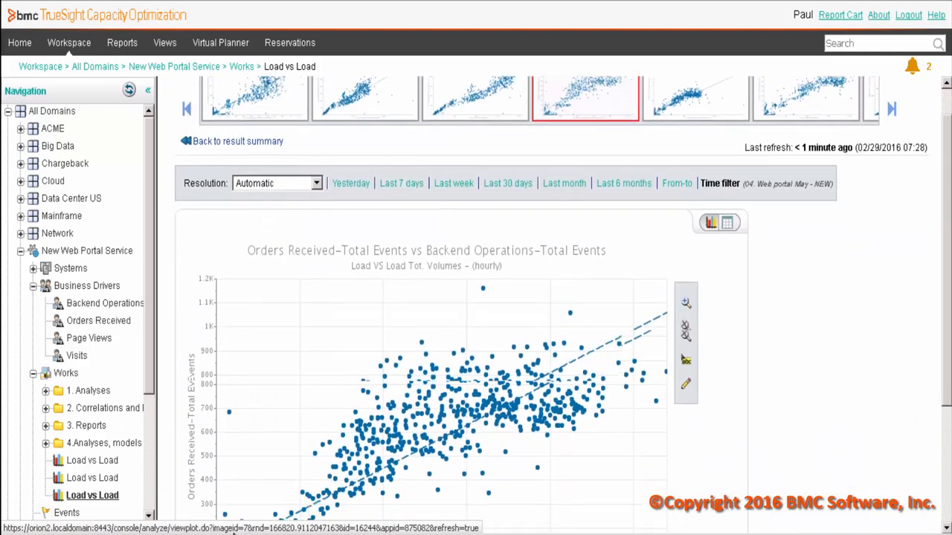
{"action": "scroll", "coordinate": [472, 346], "scroll_direction": "down", "scroll_amount": 3}
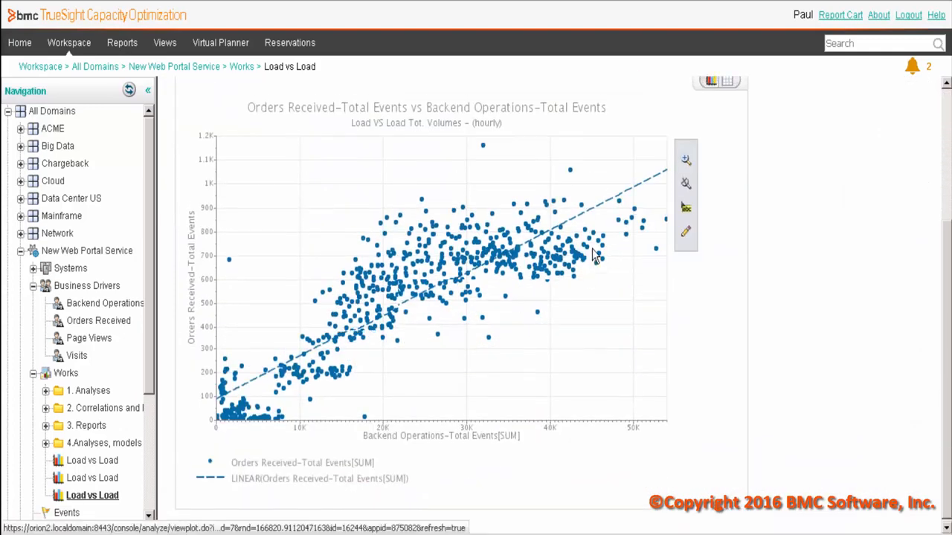
- Examine the trendline of the Backend Operations-Total Events vs Page Views-Total Events chart and return to the result summary
{"action": "scroll", "coordinate": [503, 129], "scroll_direction": "up", "scroll_amount": 3}
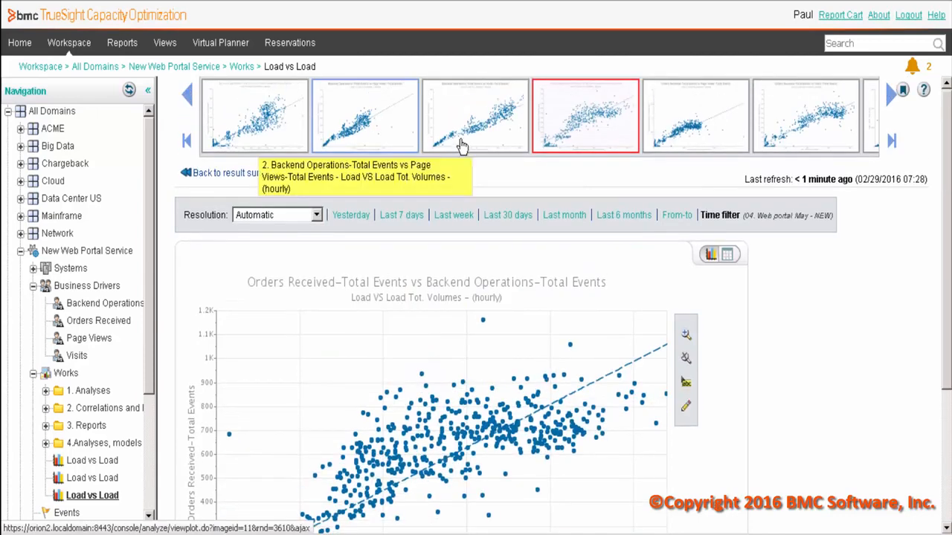
{"action": "left_click", "coordinate": [379, 132]}
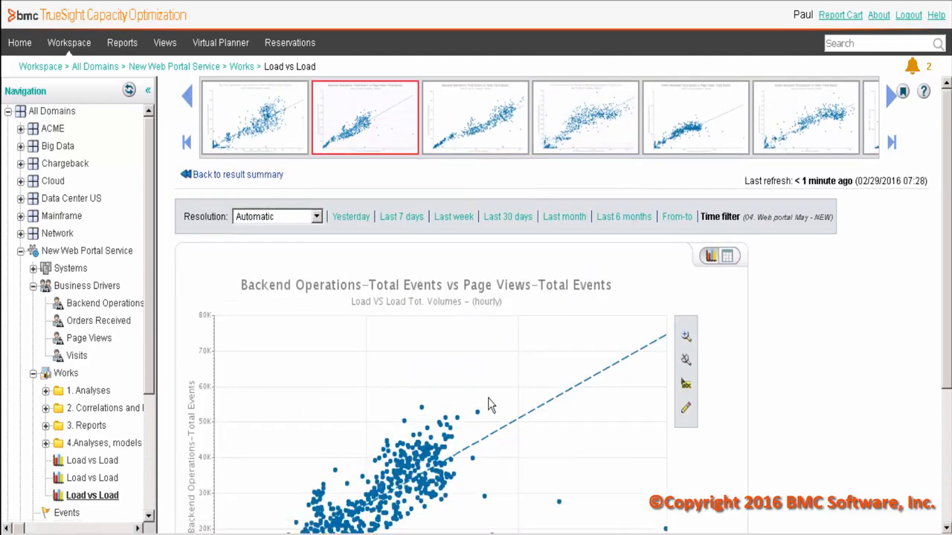
{"action": "scroll", "coordinate": [488, 398], "scroll_direction": "down", "scroll_amount": 3}
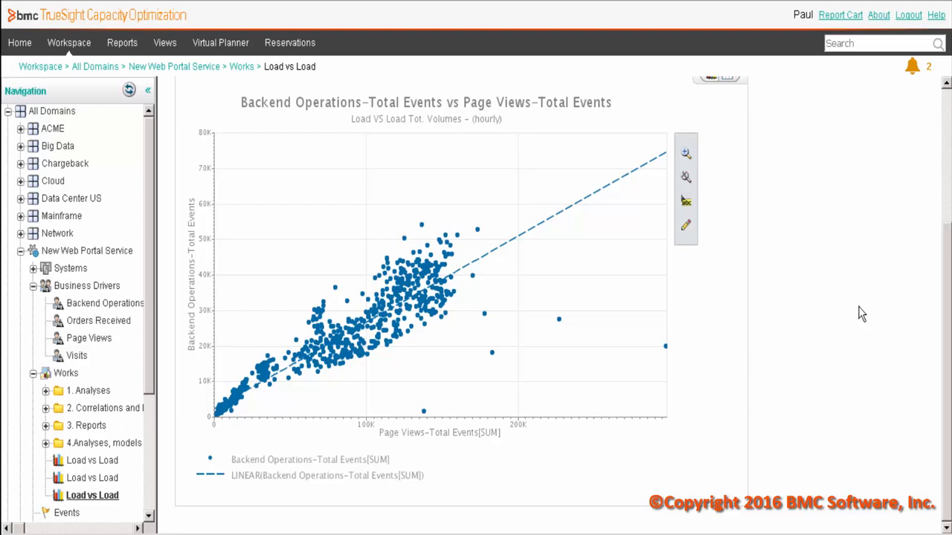
{"action": "scroll", "coordinate": [856, 314], "scroll_direction": "up", "scroll_amount": 3}
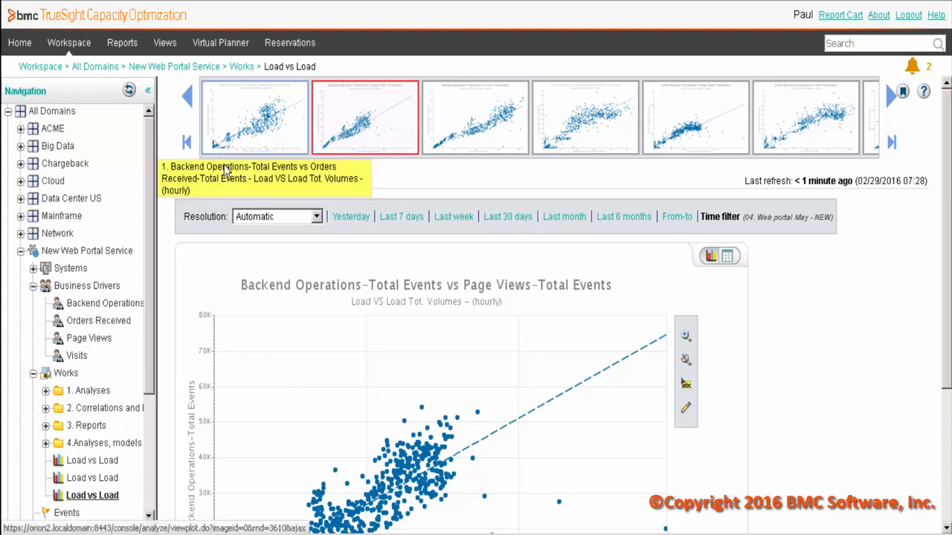
{"action": "left_click", "coordinate": [221, 177]}
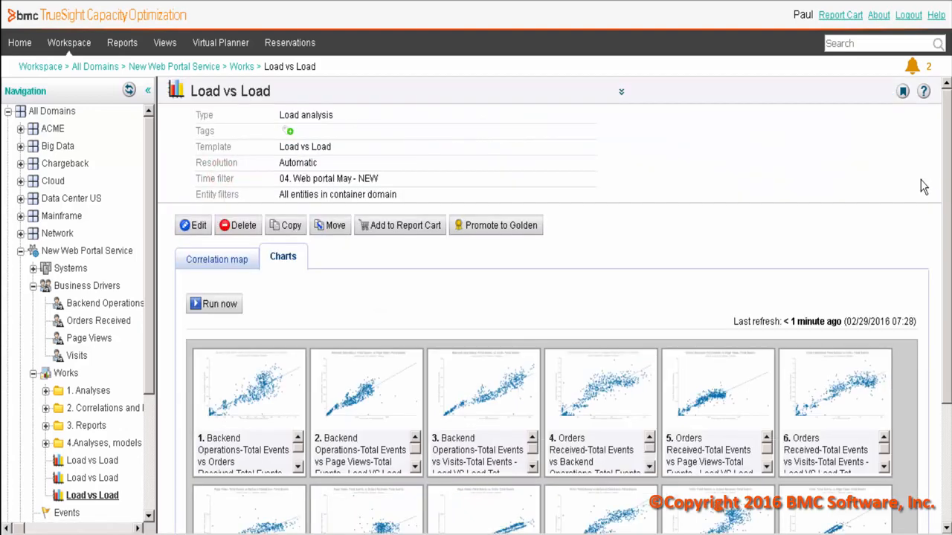